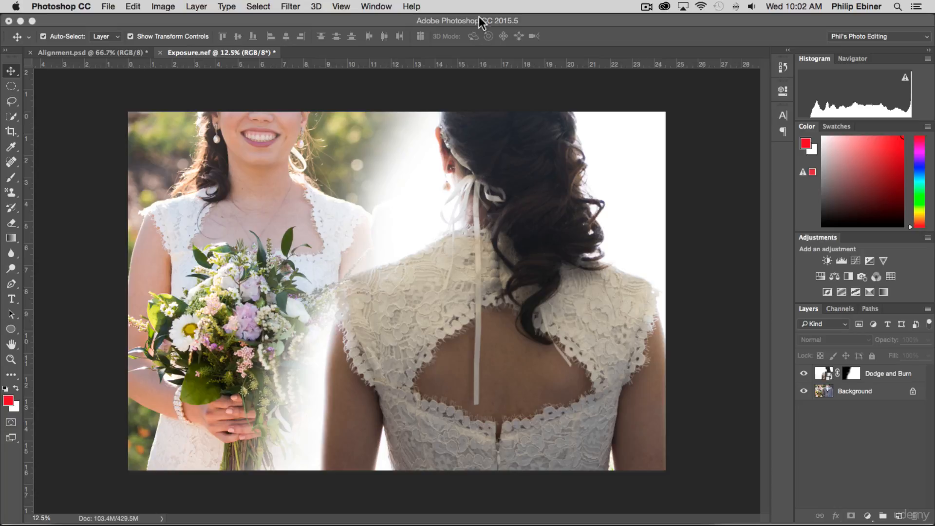
# Open Exposure.nef from Finder in Adobe Photoshop CC 2015.5, loading it through Camera Raw with its existing adjustments
pyautogui.press('super+Tab')
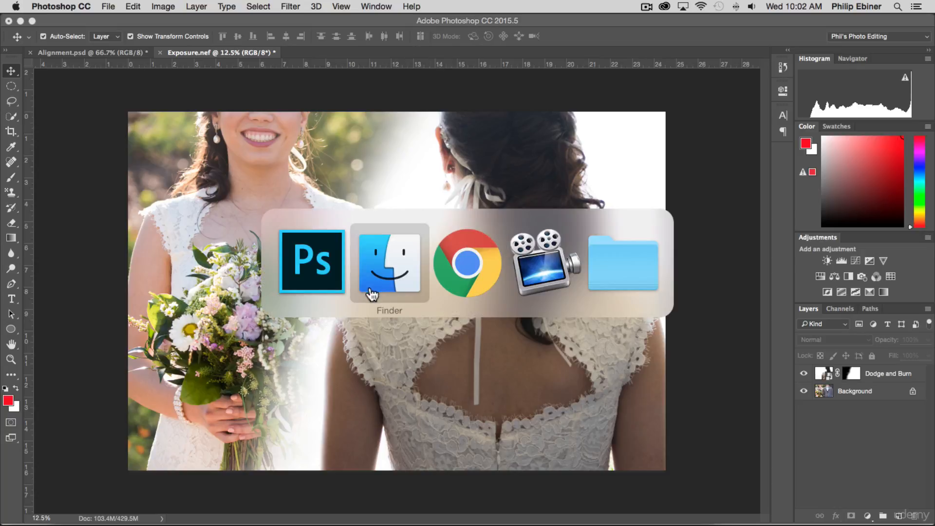
pyautogui.click(394, 268)
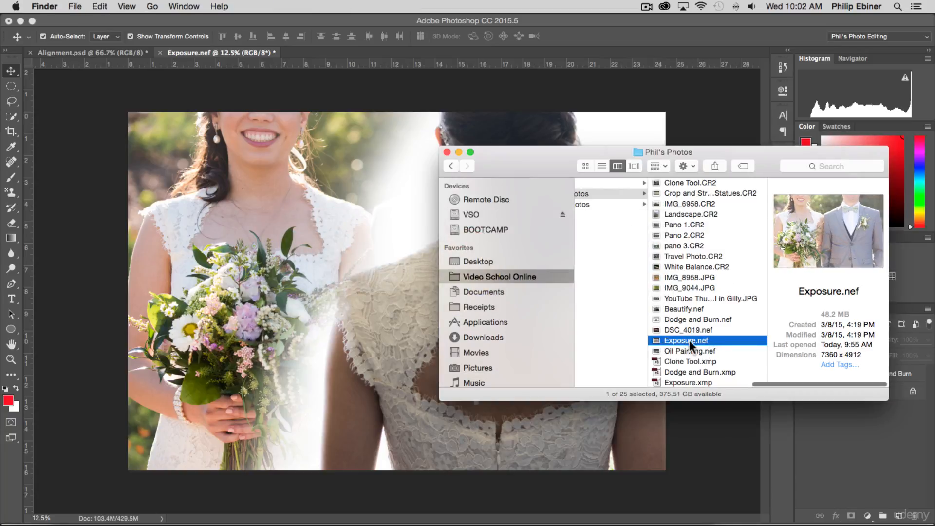
pyautogui.rightClick(690, 343)
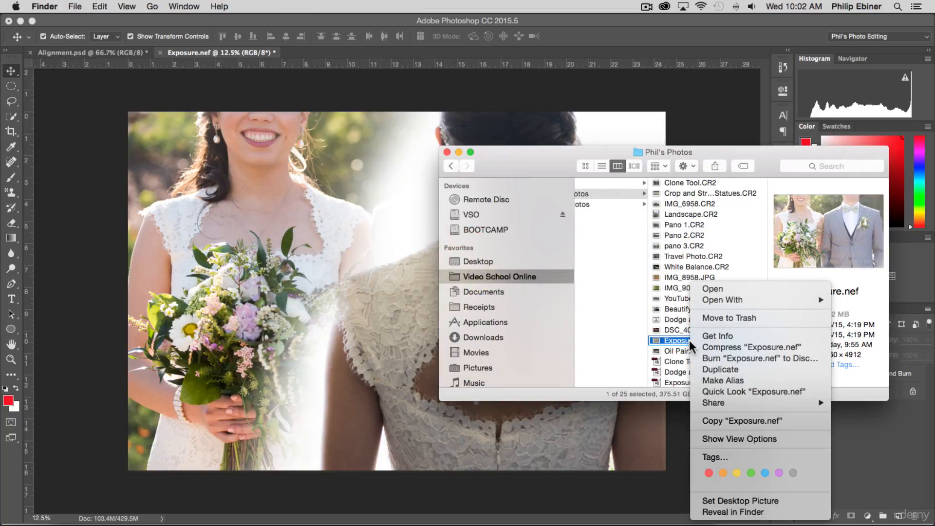
pyautogui.click(664, 344)
pyautogui.rightClick(699, 343)
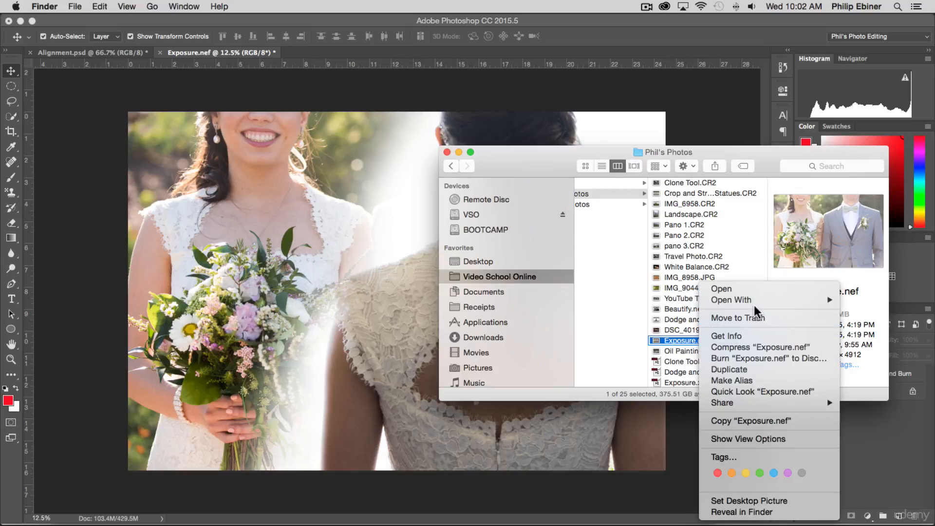
pyautogui.moveTo(758, 305)
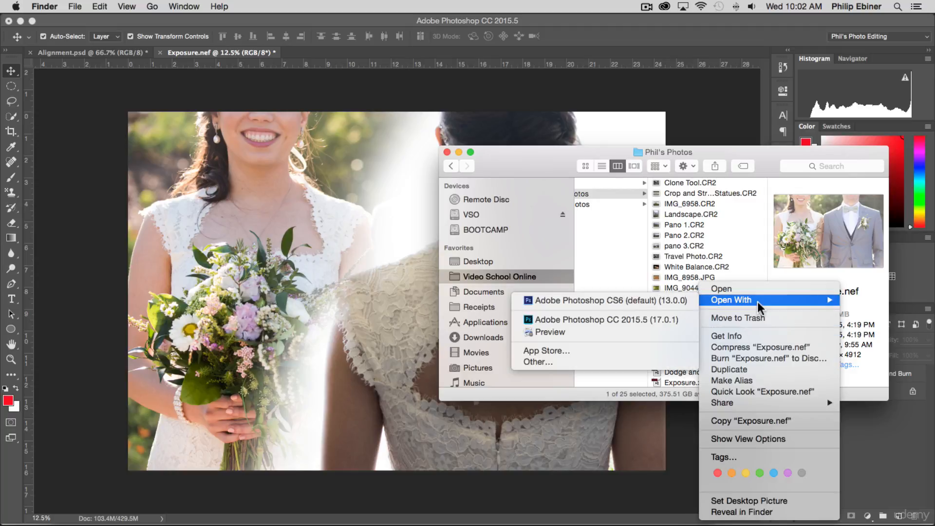
pyautogui.click(583, 324)
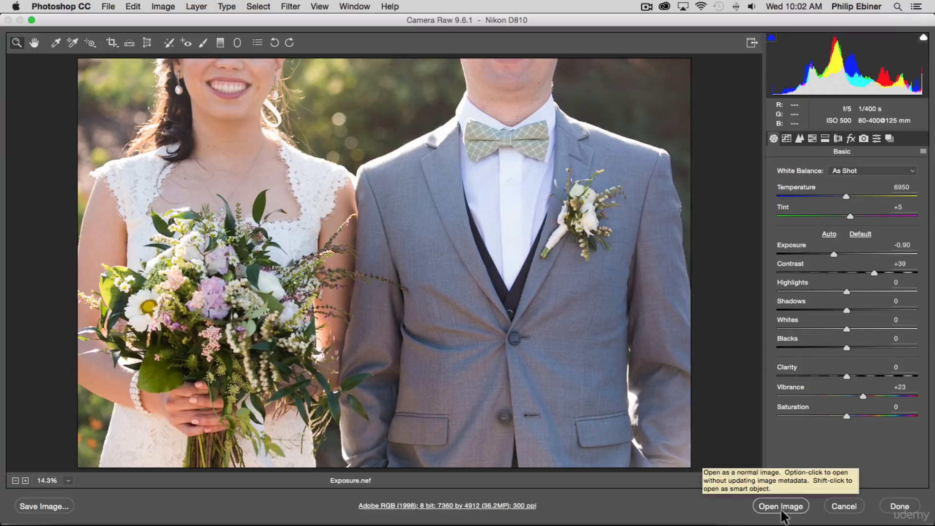
pyautogui.click(862, 392)
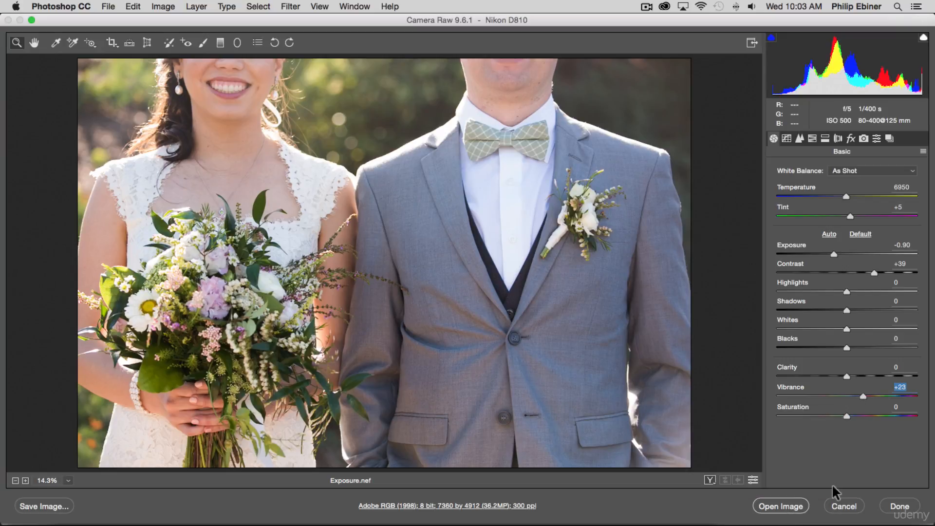
pyautogui.click(787, 506)
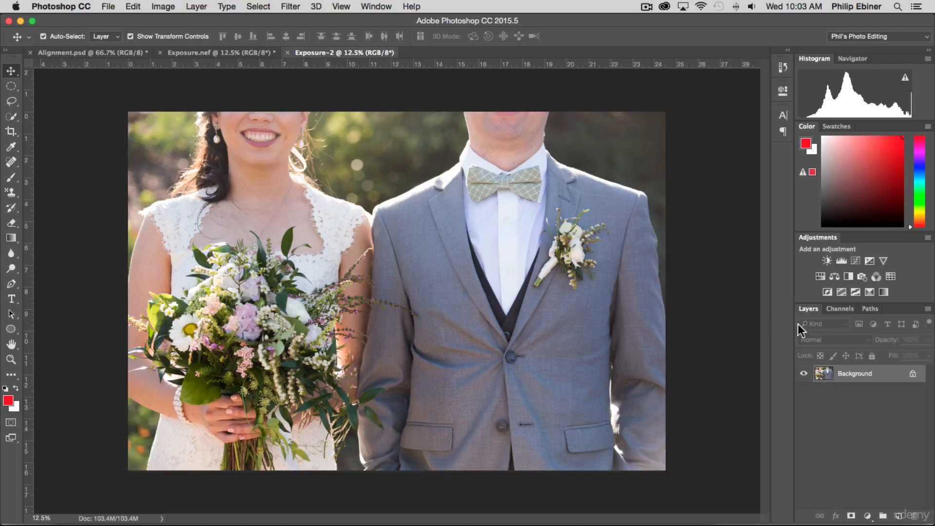
# Bring Dodge and Burn.nef from Finder into the open Exposure-2 document as a placed image
pyautogui.press('super+Tab')
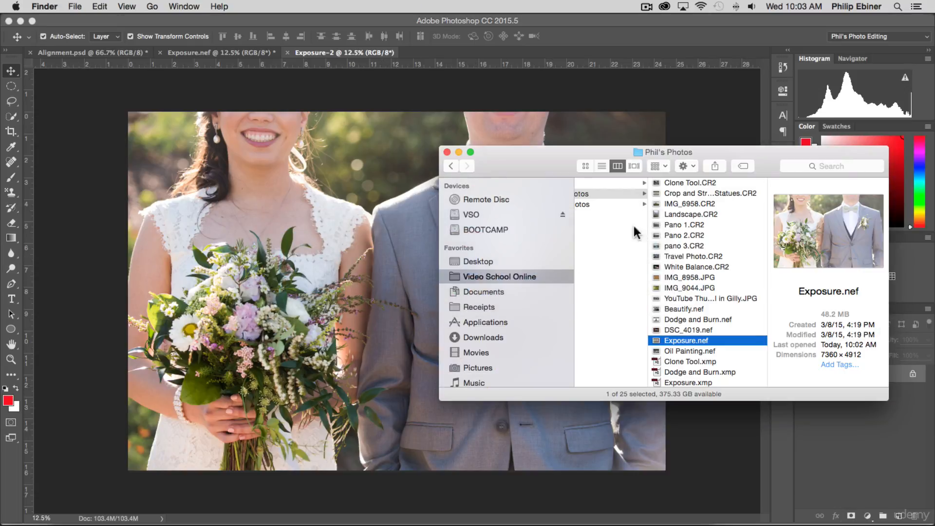
pyautogui.click(701, 373)
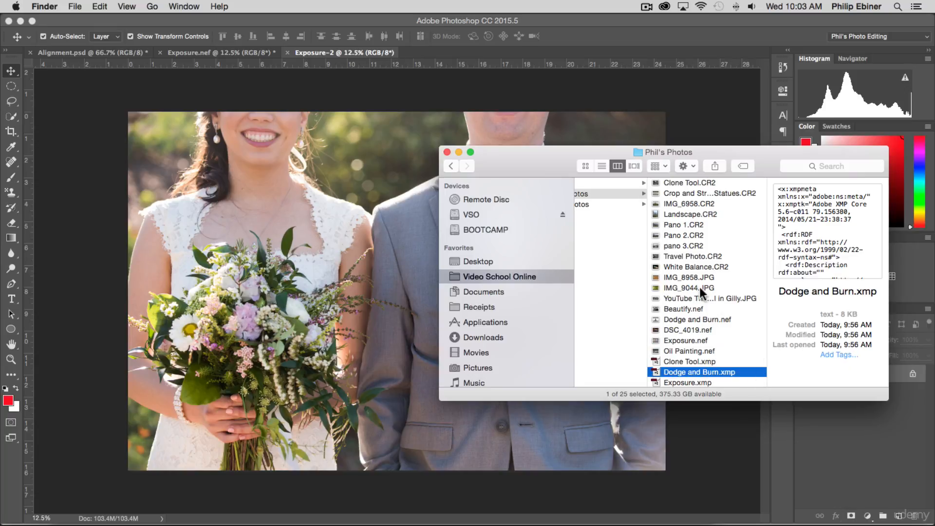
pyautogui.scroll(2, 701, 292)
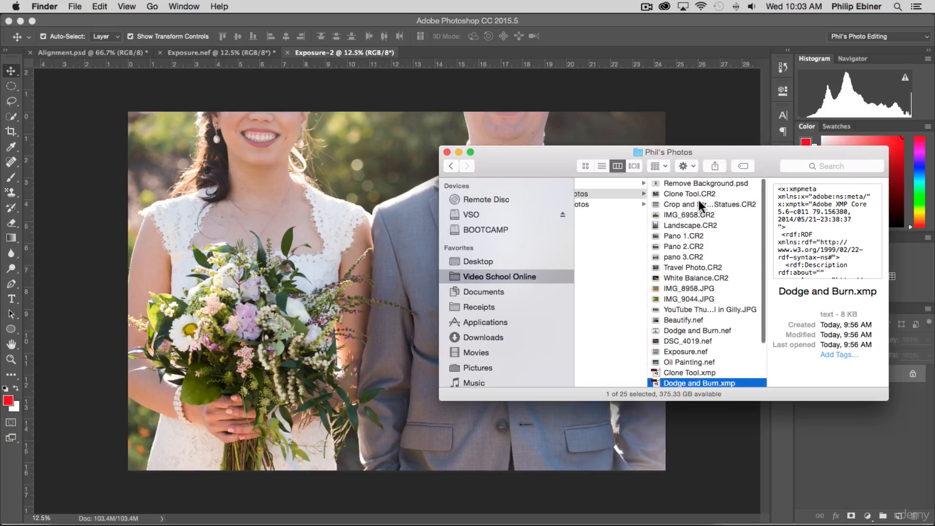
pyautogui.click(706, 331)
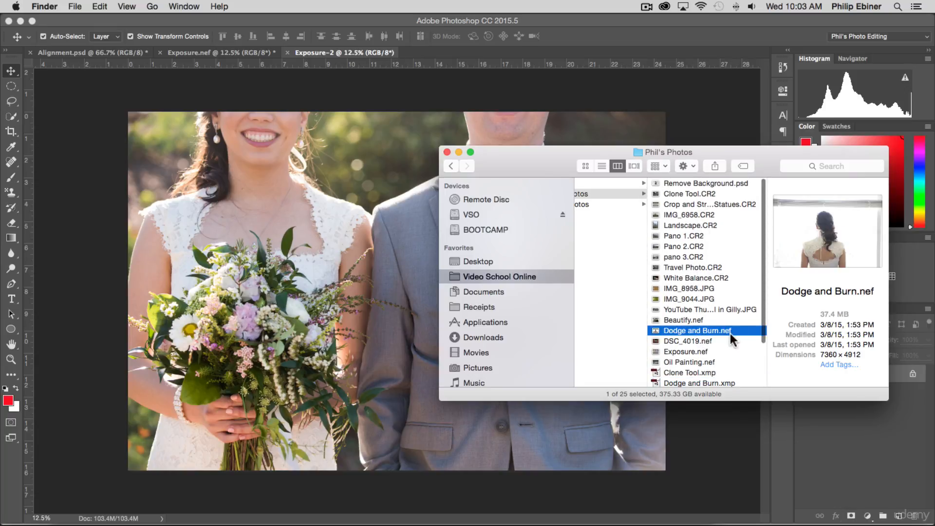
pyautogui.moveTo(732, 339)
pyautogui.mouseDown()
pyautogui.moveTo(569, 297)
pyautogui.moveTo(196, 235)
pyautogui.mouseUp()
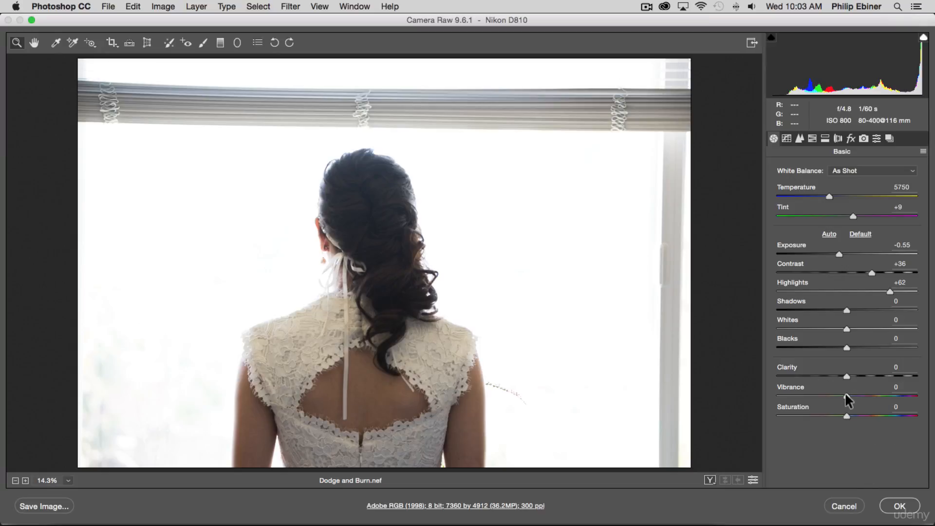
# Set the Dodge and Burn photo's Vibrance to +19 in Camera Raw and commit its placement over the wedding photo
pyautogui.moveTo(846, 396); pyautogui.dragTo(857, 392)
pyautogui.click(898, 506)
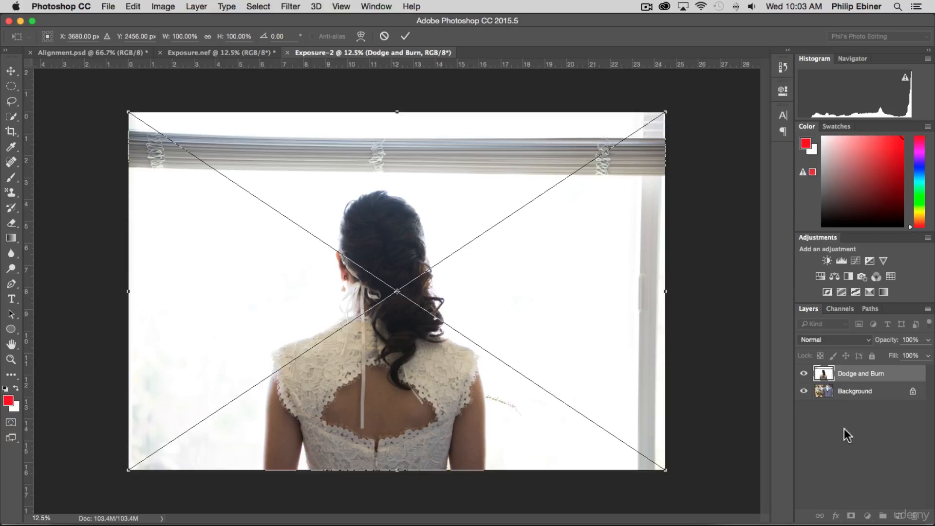
pyautogui.press('Return')
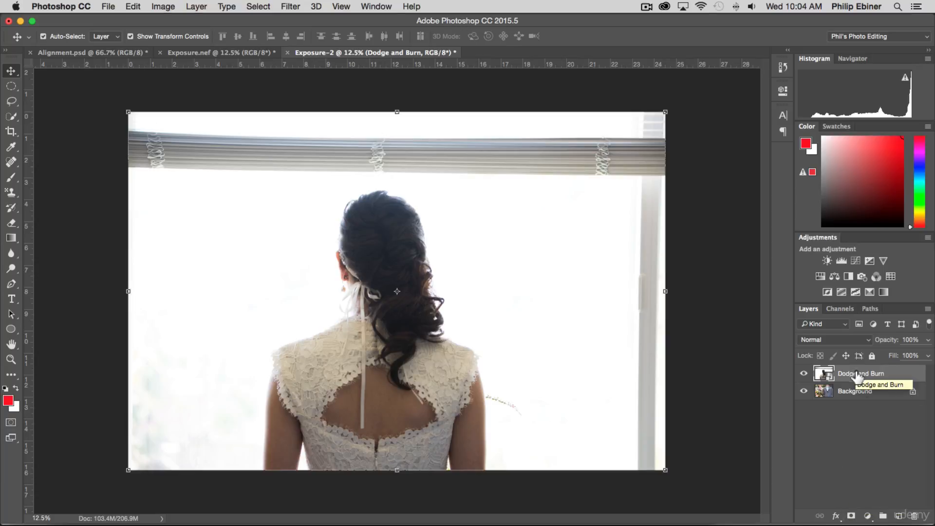
# Add a white layer mask to the Dodge and Burn layer
pyautogui.click(851, 516)
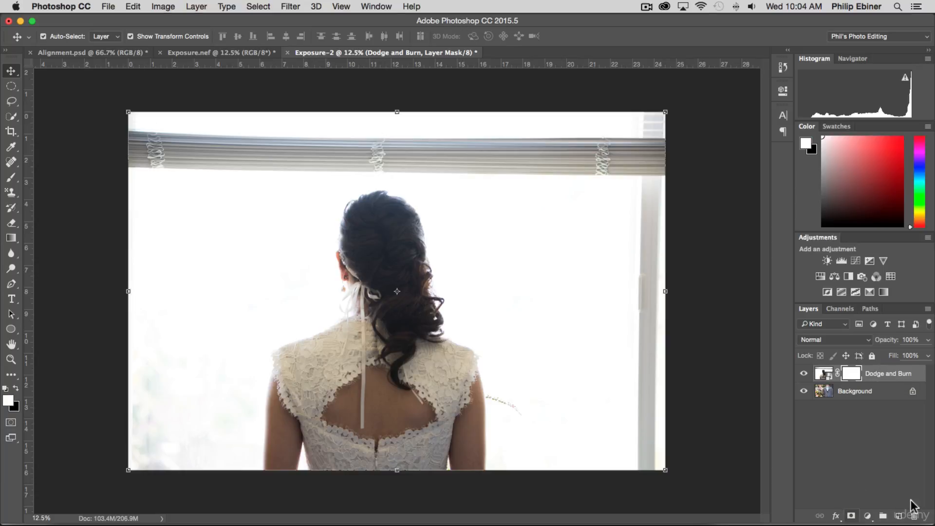
pyautogui.press('super+z')
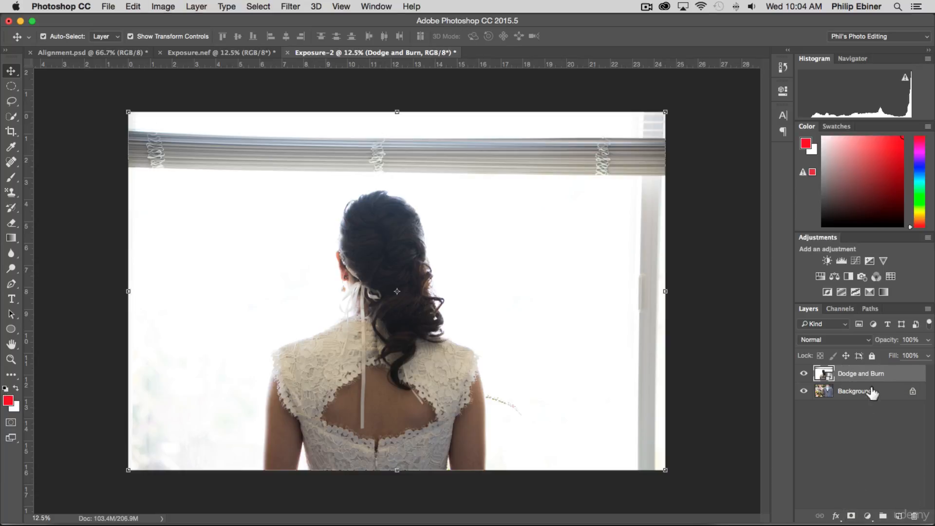
pyautogui.moveTo(859, 374)
pyautogui.mouseDown()
pyautogui.moveTo(879, 403)
pyautogui.moveTo(852, 517)
pyautogui.mouseUp()
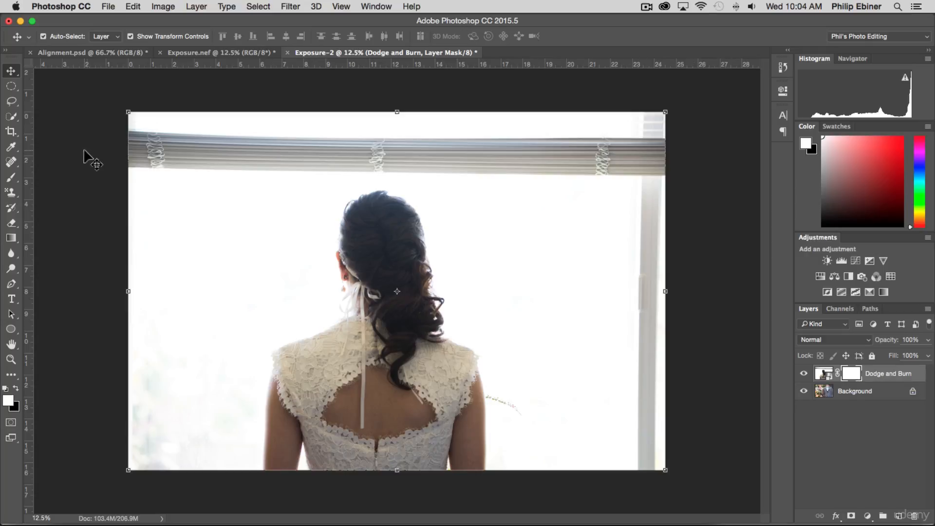
# Choose the Brush tool and set a soft round brush with a size of 428 px and 9% hardness
pyautogui.click(12, 179)
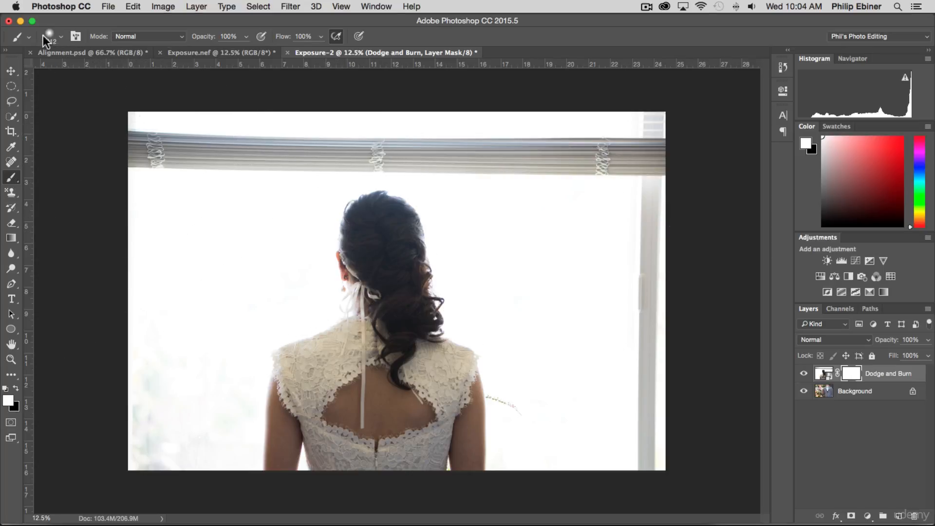
pyautogui.click(62, 37)
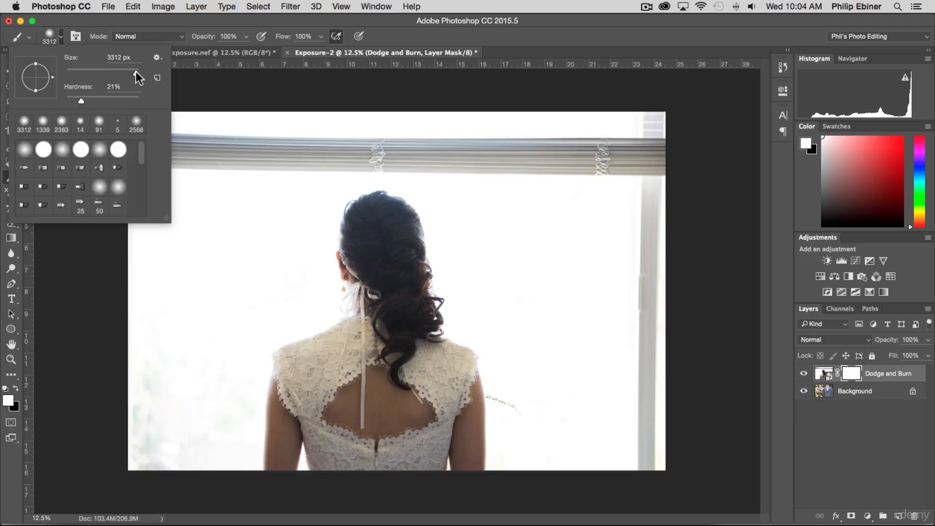
pyautogui.moveTo(116, 72)
pyautogui.mouseDown()
pyautogui.moveTo(102, 73)
pyautogui.moveTo(113, 73)
pyautogui.mouseUp()
pyautogui.moveTo(81, 101); pyautogui.dragTo(73, 102)
pyautogui.moveTo(112, 71); pyautogui.dragTo(129, 73)
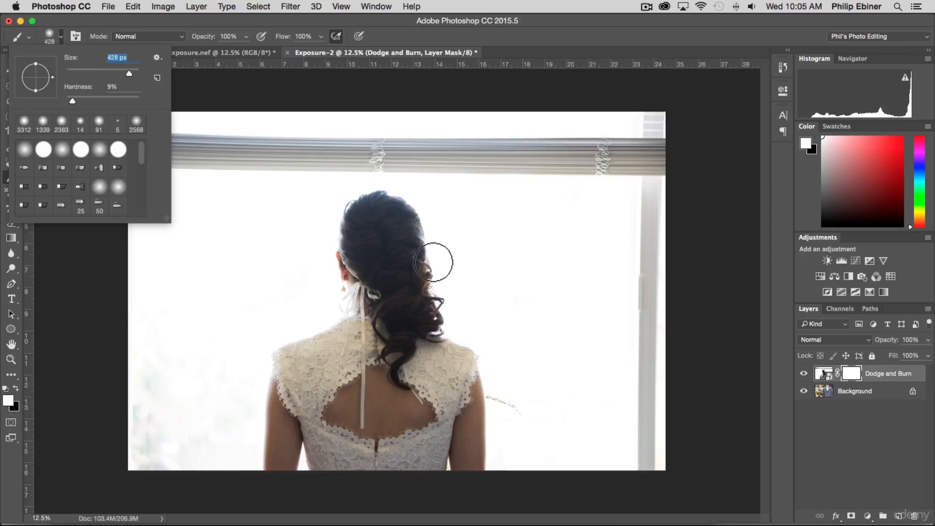
pyautogui.click(287, 166)
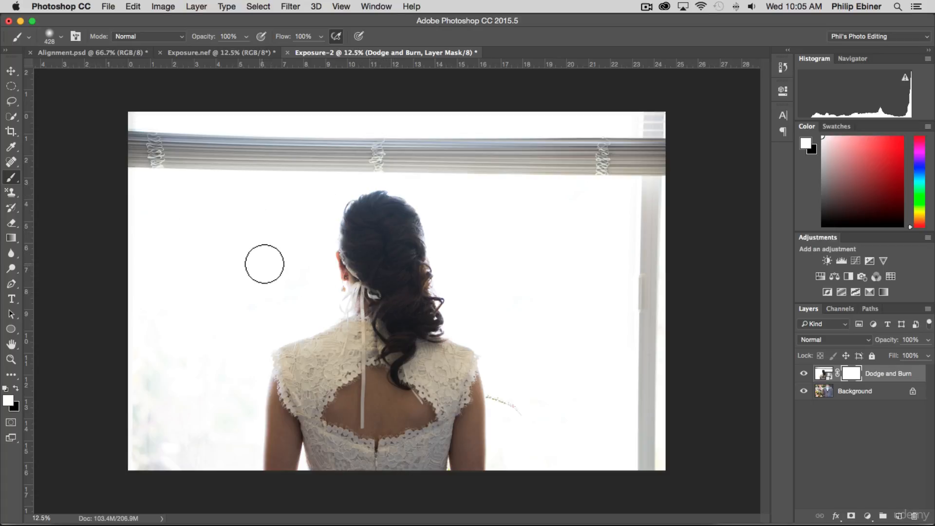
# Enlarge the brush to 2392 px for broad strokes on the layer mask
pyautogui.moveTo(253, 221)
pyautogui.mouseDown()
pyautogui.moveTo(324, 223)
pyautogui.moveTo(182, 225)
pyautogui.moveTo(329, 220)
pyautogui.moveTo(226, 223)
pyautogui.moveTo(325, 219)
pyautogui.moveTo(279, 218)
pyautogui.mouseUp()
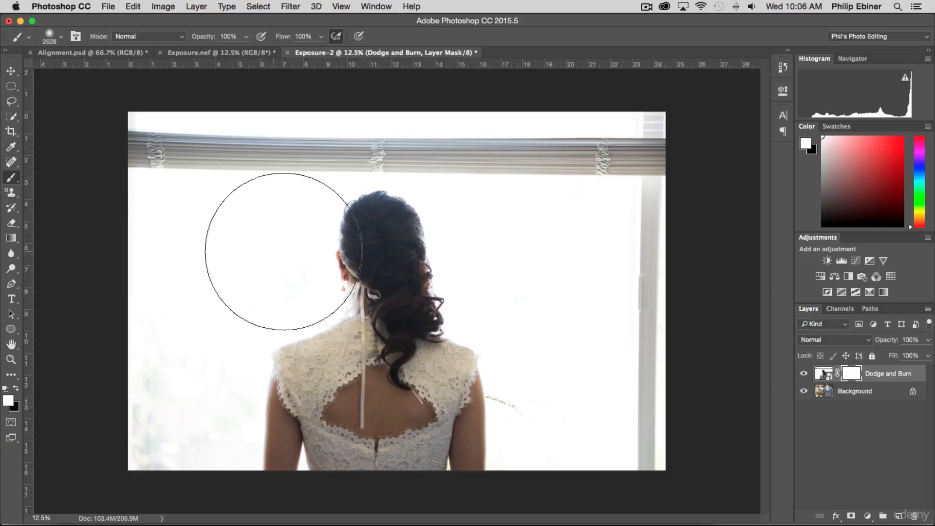
pyautogui.moveTo(267, 251)
pyautogui.mouseDown()
pyautogui.moveTo(309, 246)
pyautogui.moveTo(259, 248)
pyautogui.moveTo(277, 247)
pyautogui.moveTo(258, 217)
pyautogui.moveTo(267, 253)
pyautogui.moveTo(258, 285)
pyautogui.moveTo(258, 259)
pyautogui.moveTo(369, 257)
pyautogui.moveTo(246, 260)
pyautogui.moveTo(316, 253)
pyautogui.moveTo(281, 253)
pyautogui.moveTo(306, 254)
pyautogui.moveTo(302, 200)
pyautogui.mouseUp()
pyautogui.moveTo(296, 243)
pyautogui.mouseDown()
pyautogui.moveTo(297, 397)
pyautogui.moveTo(291, 214)
pyautogui.moveTo(293, 428)
pyautogui.moveTo(291, 189)
pyautogui.moveTo(291, 228)
pyautogui.mouseUp()
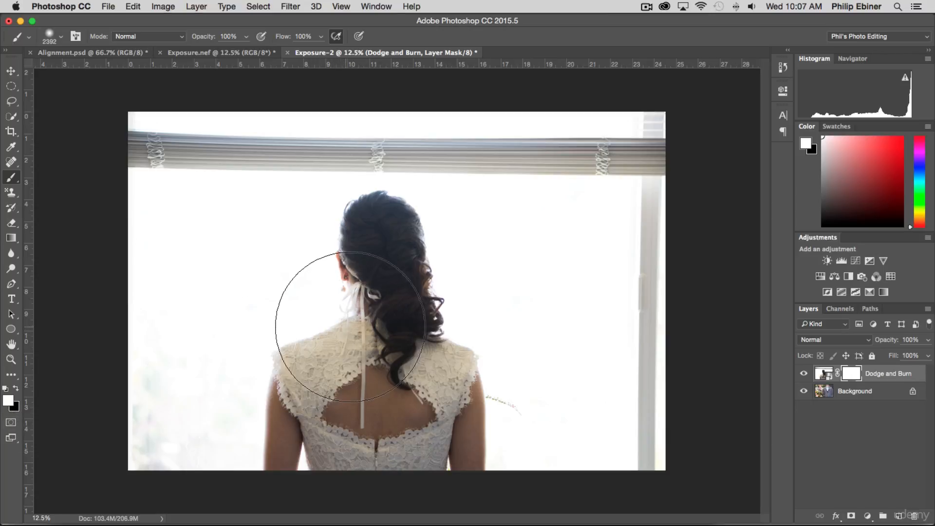
# Paint black on the layer mask over the upper and left parts of the photo to reveal the couple underneath
pyautogui.press('x')
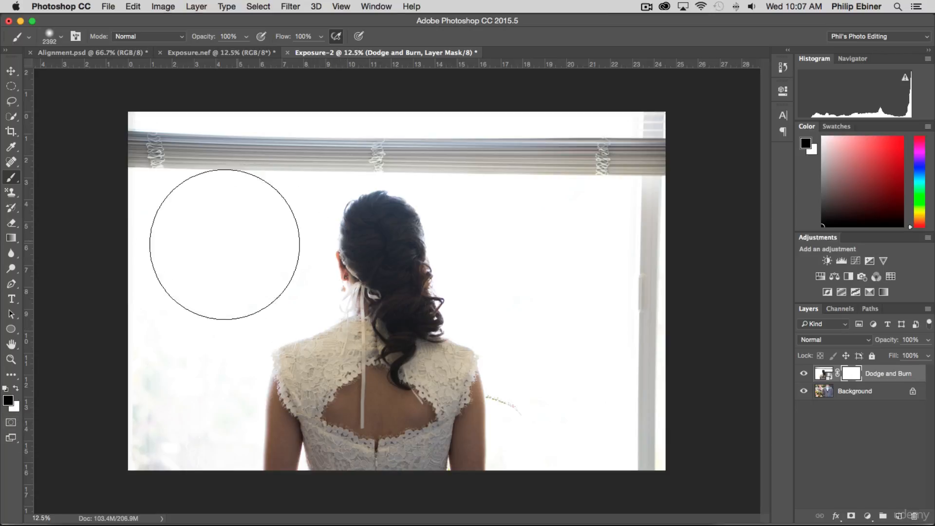
pyautogui.click(16, 389)
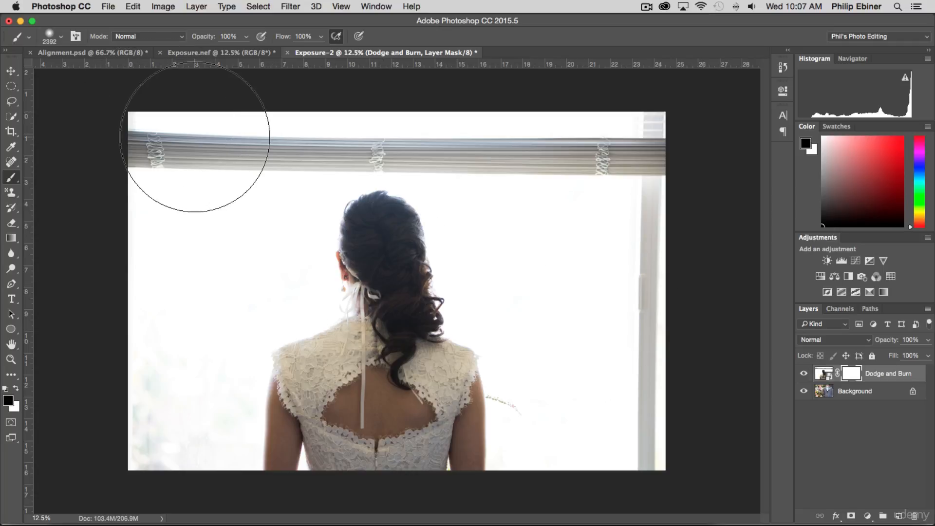
pyautogui.moveTo(198, 157)
pyautogui.mouseDown()
pyautogui.moveTo(162, 186)
pyautogui.moveTo(117, 200)
pyautogui.moveTo(124, 283)
pyautogui.moveTo(100, 350)
pyautogui.mouseUp()
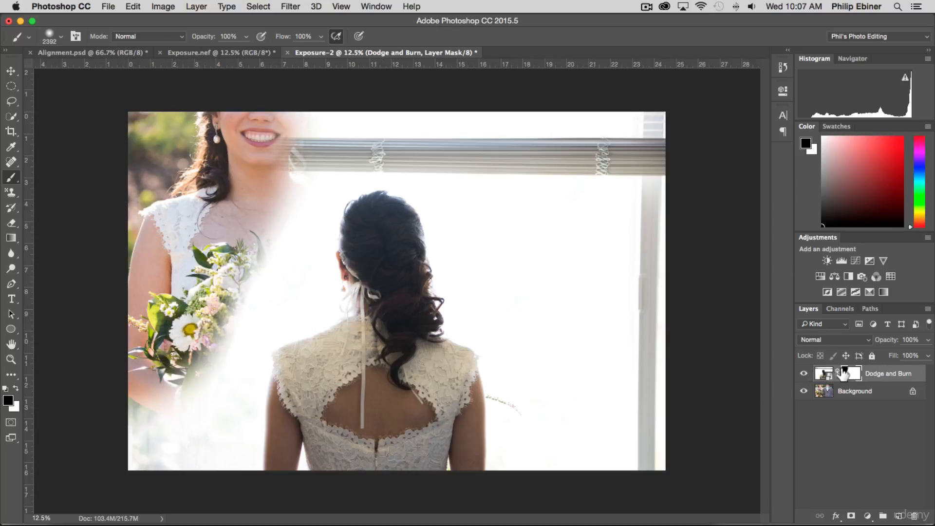
pyautogui.moveTo(202, 146)
pyautogui.mouseDown()
pyautogui.moveTo(389, 105)
pyautogui.moveTo(263, 254)
pyautogui.moveTo(240, 229)
pyautogui.moveTo(152, 324)
pyautogui.moveTo(115, 334)
pyautogui.moveTo(129, 407)
pyautogui.moveTo(261, 198)
pyautogui.moveTo(298, 218)
pyautogui.mouseUp()
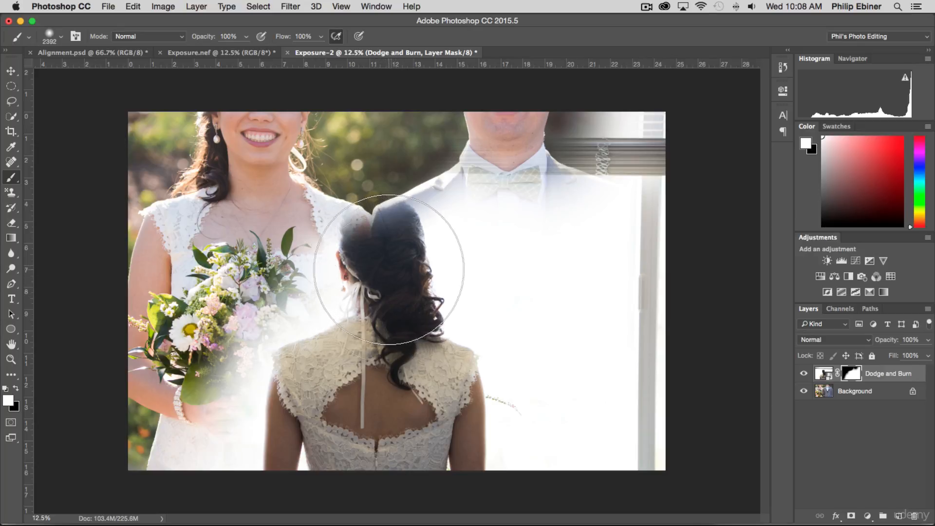
# Paint white on the layer mask around the bride's head and shoulder to restore the hidden parts of the Dodge and Burn photo
pyautogui.press('x')
pyautogui.click(16, 388)
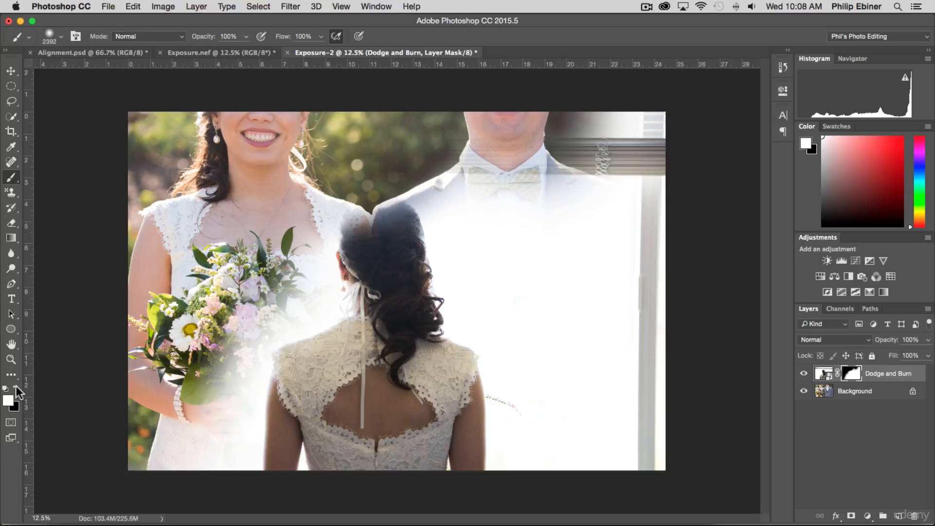
pyautogui.press('x')
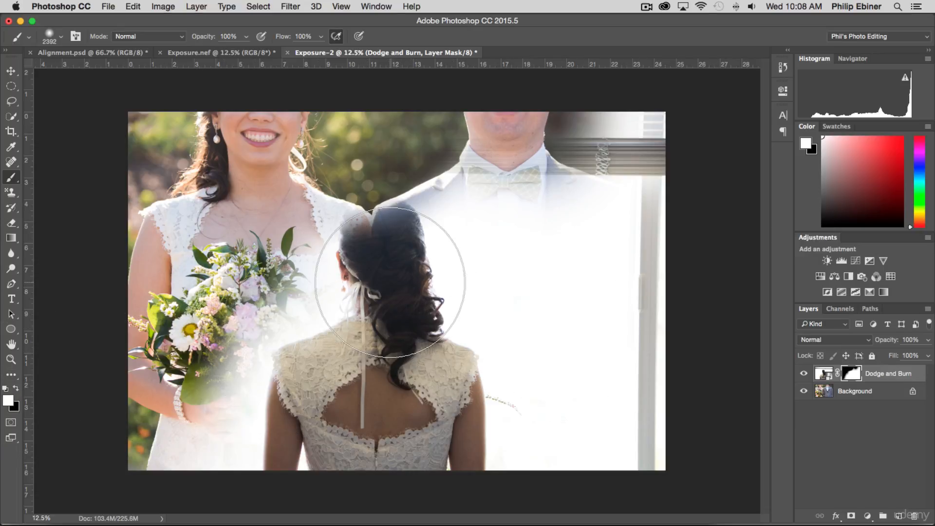
pyautogui.click(389, 281)
pyautogui.click(387, 259)
pyautogui.click(387, 259)
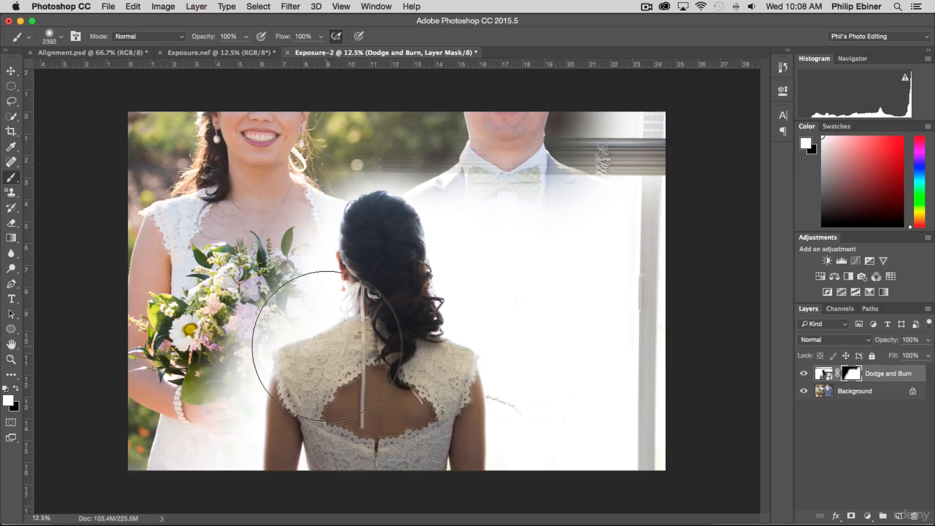
pyautogui.click(333, 348)
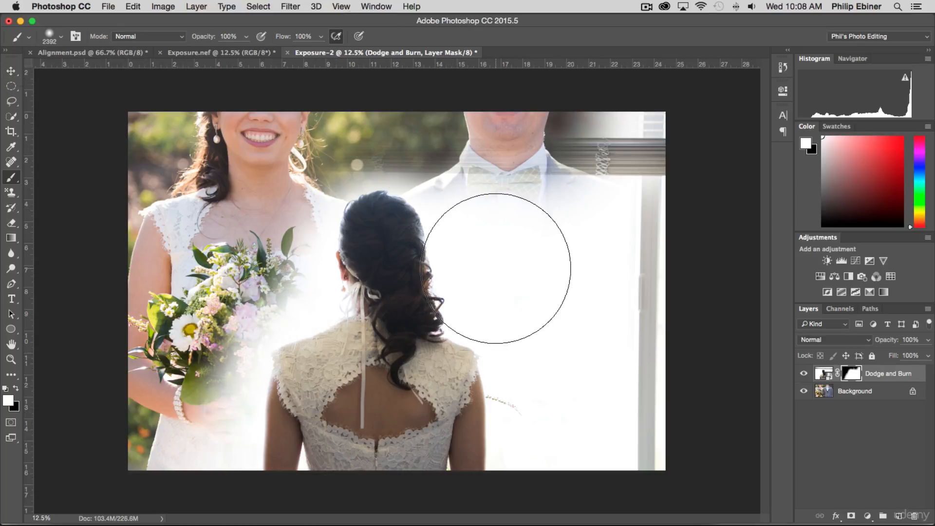
# Scale up the Dodge and Burn layer from its upper right corner and shift it so the bride fills the photo's right half
pyautogui.press('v')
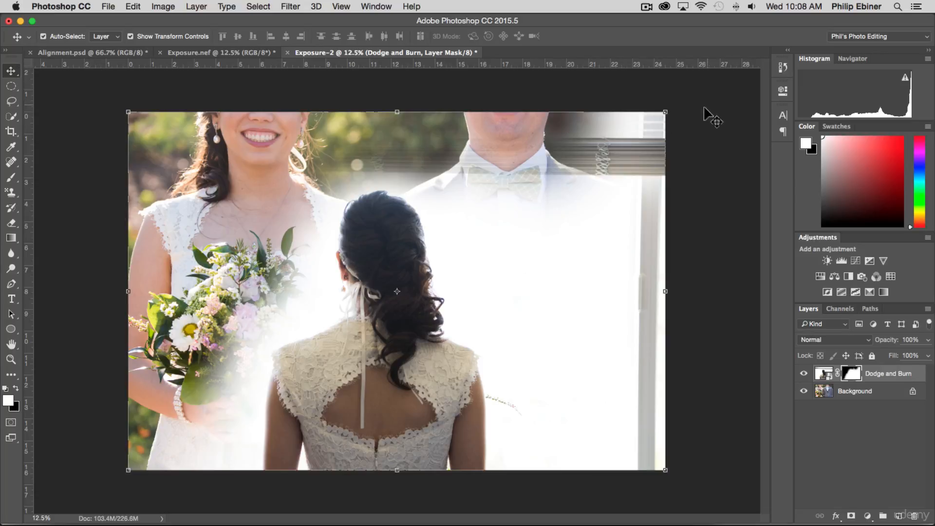
pyautogui.moveTo(665, 112); pyautogui.dragTo(925, 2)
pyautogui.moveTo(493, 292); pyautogui.dragTo(513, 288)
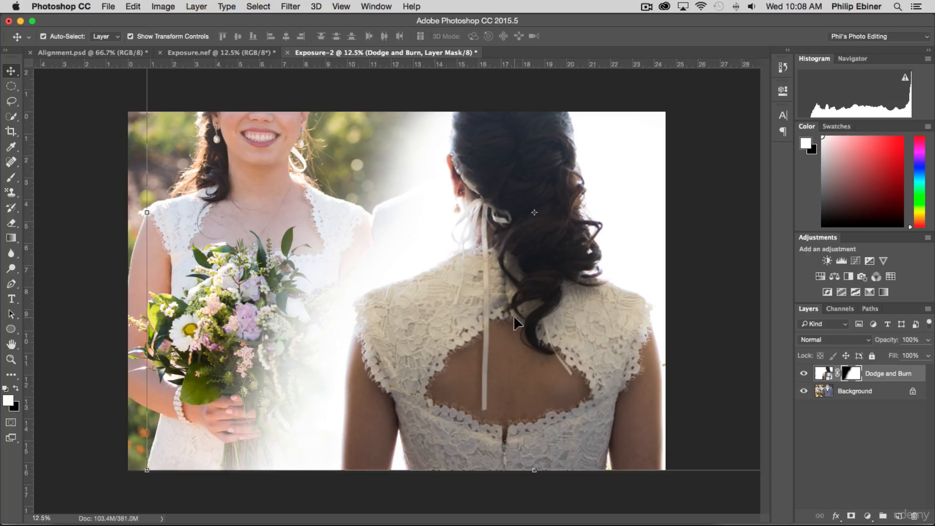
# Enlarge the brush to 3562 px and paint white on the layer mask around the bride's head to hide the underlying photo's leftover traces
pyautogui.press('b')
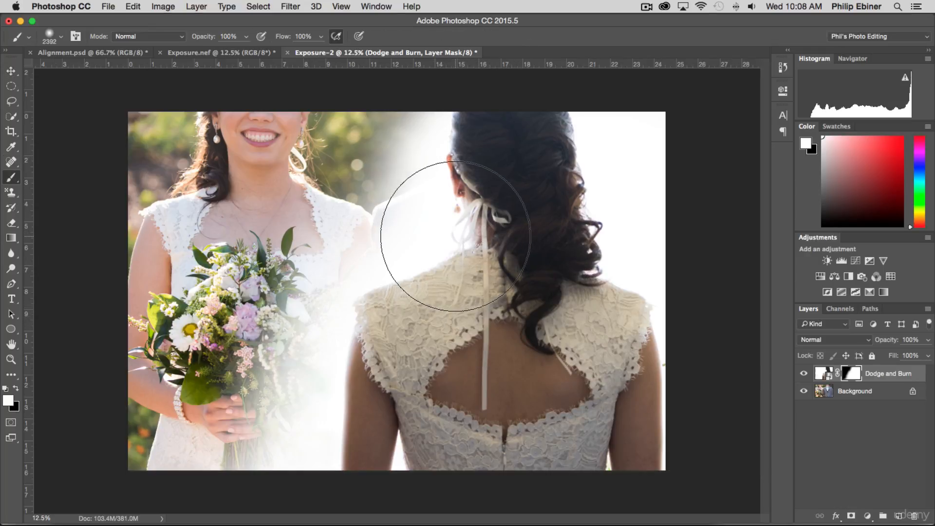
pyautogui.moveTo(456, 236)
pyautogui.mouseDown()
pyautogui.moveTo(476, 219)
pyautogui.moveTo(437, 236)
pyautogui.moveTo(463, 214)
pyautogui.moveTo(480, 155)
pyautogui.moveTo(463, 175)
pyautogui.moveTo(462, 150)
pyautogui.mouseUp()
pyautogui.moveTo(460, 183); pyautogui.dragTo(506, 184)
pyautogui.press('super+minus')
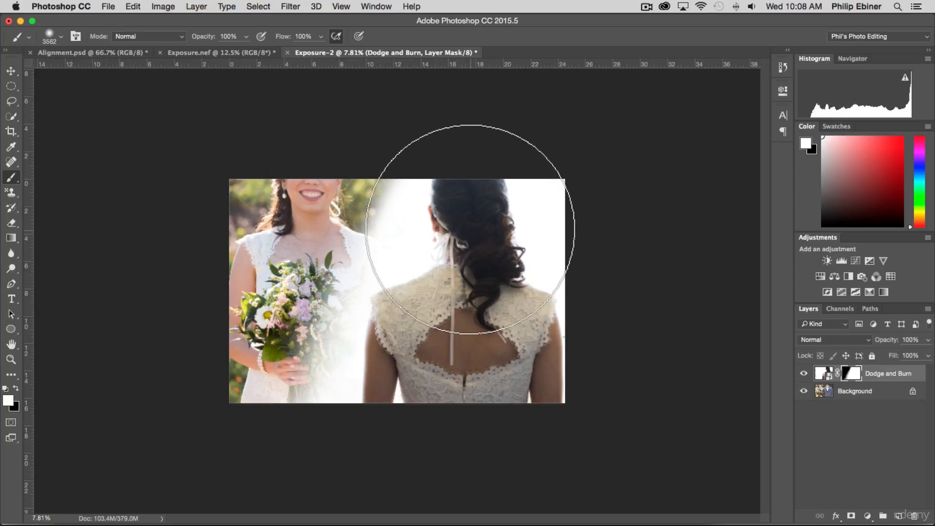
pyautogui.moveTo(465, 225)
pyautogui.mouseDown()
pyautogui.moveTo(461, 246)
pyautogui.moveTo(459, 146)
pyautogui.mouseUp()
pyautogui.press('super+minus')
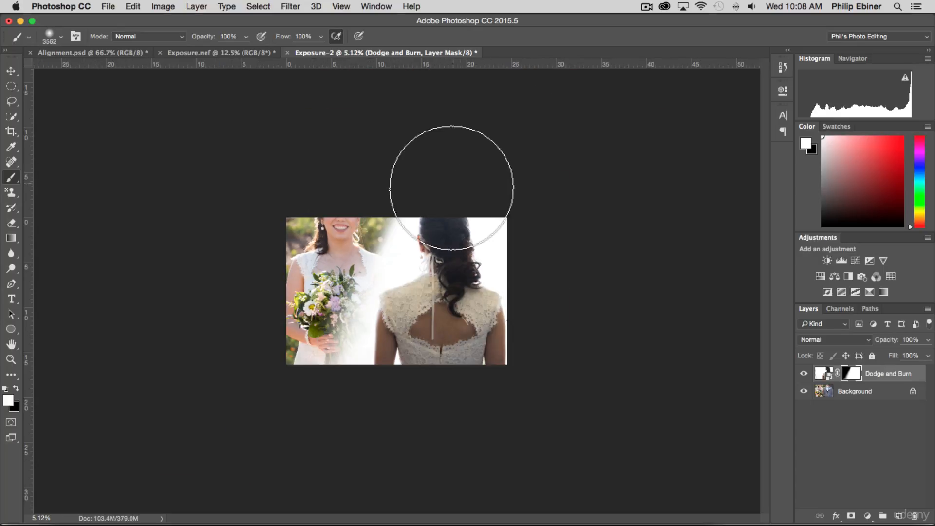
pyautogui.press('z')
pyautogui.press('super+plus')
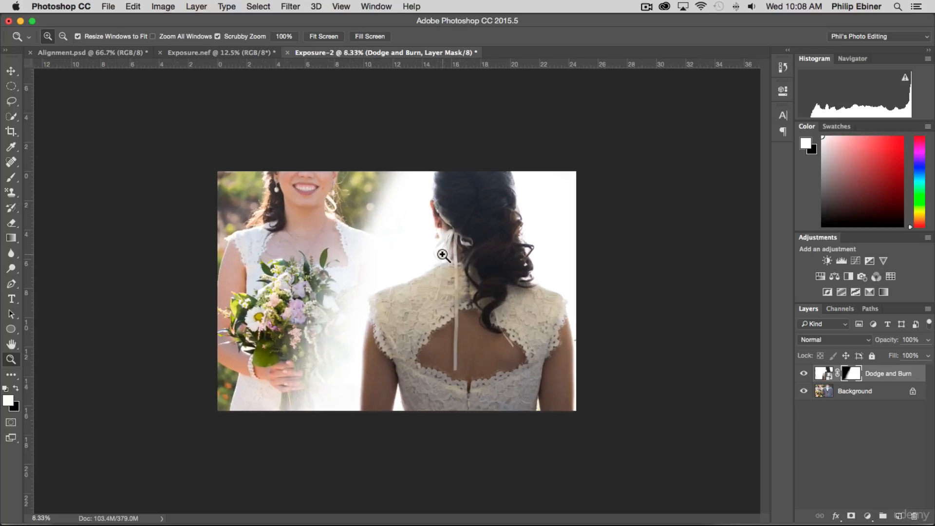
pyautogui.press('super+plus')
pyautogui.press('b')
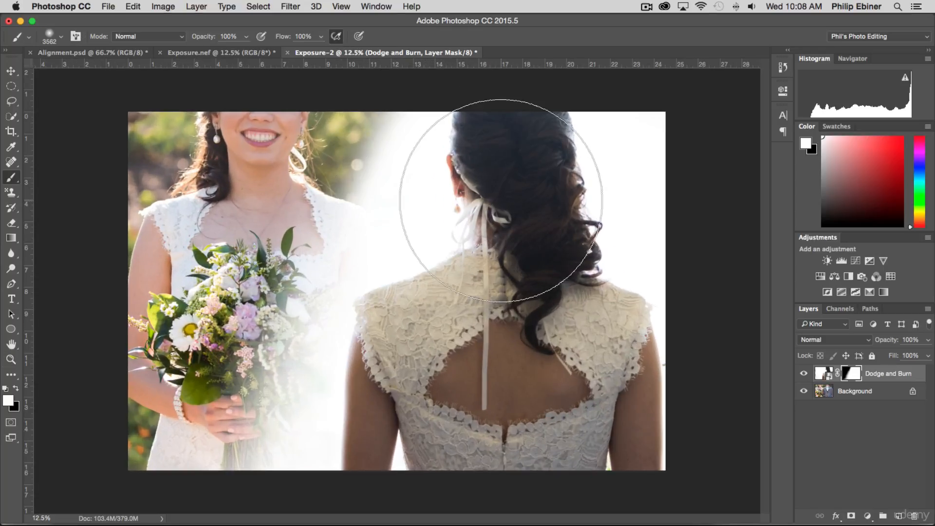
# Refine the layer mask with black over the bouquet-holding bride's shoulder and white around the other bride's neck and upper back
pyautogui.press('x')
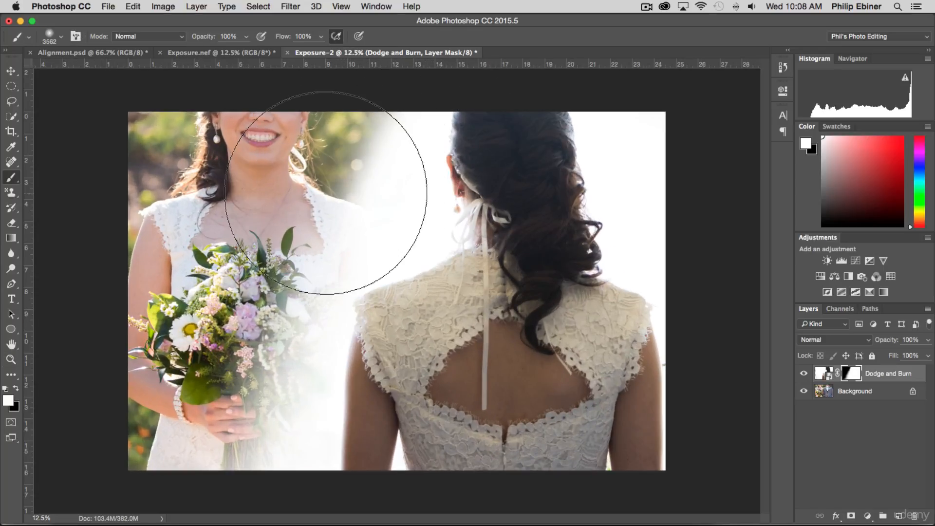
pyautogui.click(299, 171)
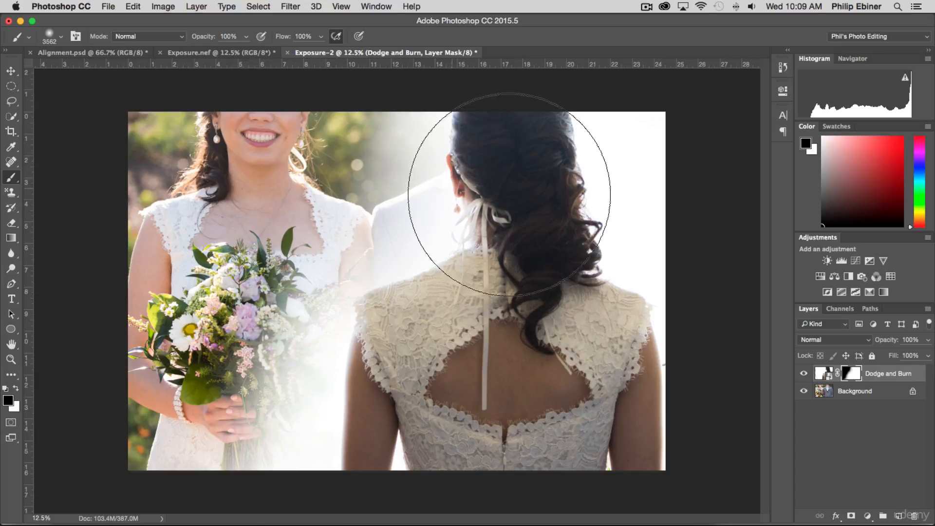
pyautogui.press('x')
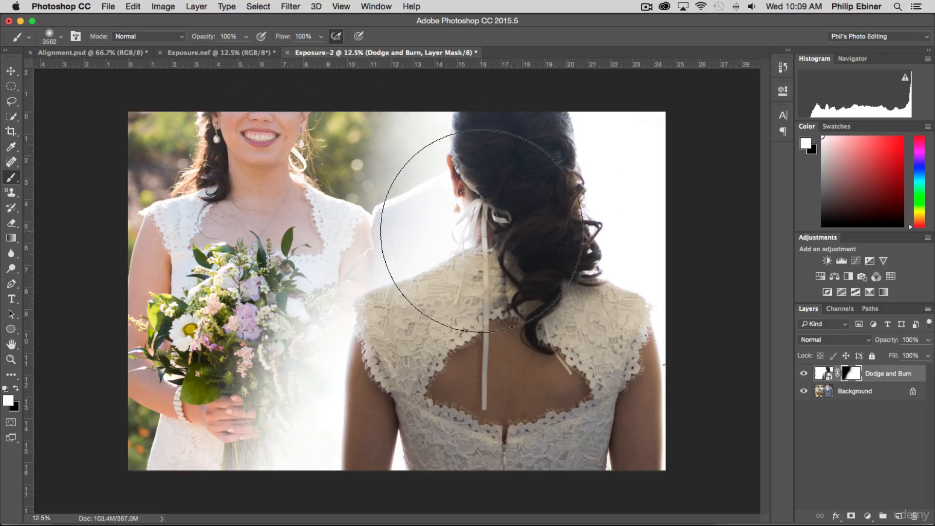
pyautogui.click(483, 232)
pyautogui.click(474, 217)
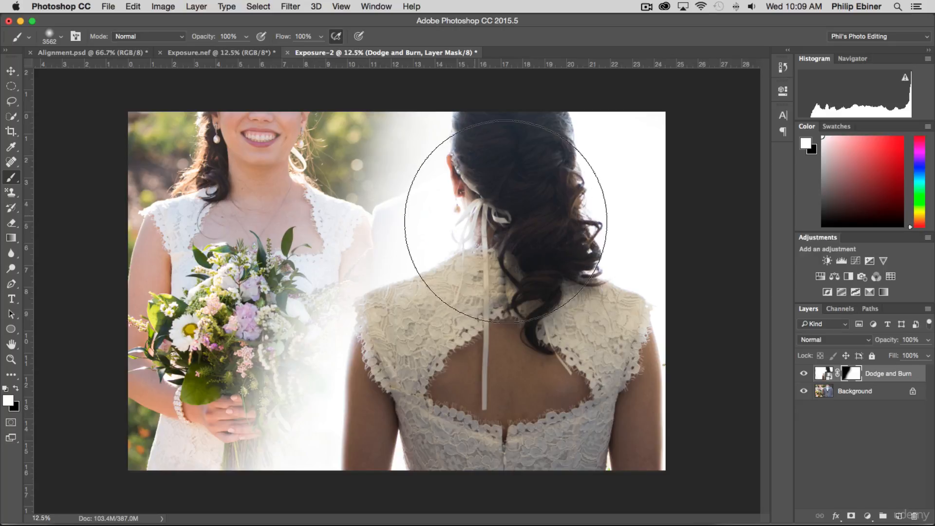
pyautogui.click(457, 265)
pyautogui.click(454, 308)
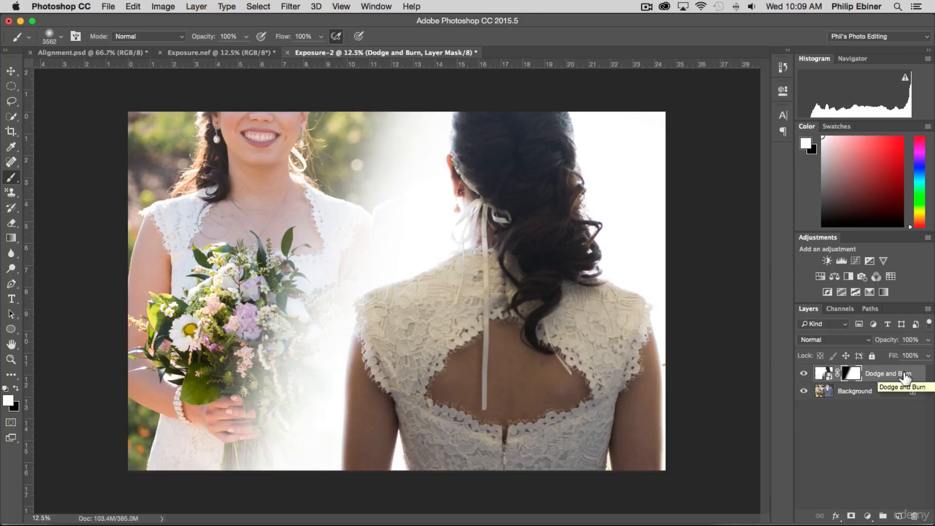
# Try to paint red directly on the Dodge and Burn layer's image instead of its mask, and decline rasterizing the smart object
pyautogui.click(903, 377)
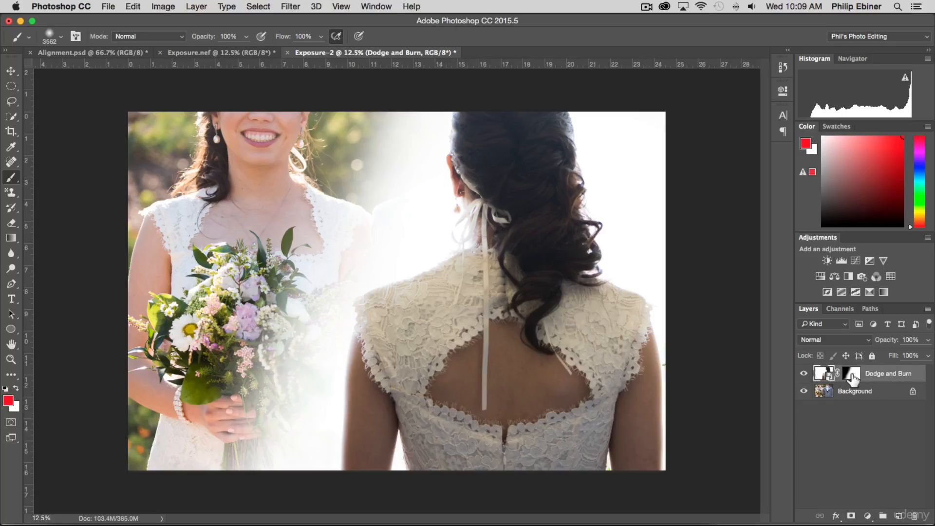
pyautogui.click(851, 380)
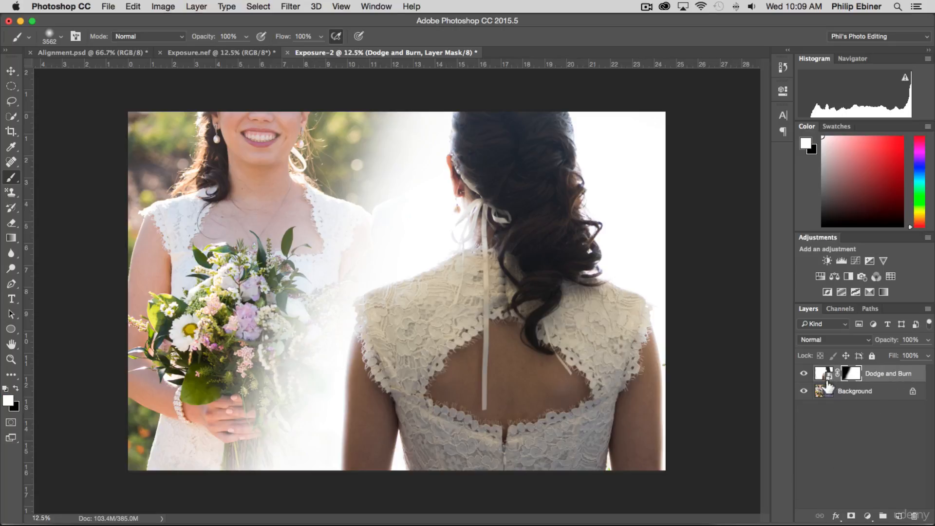
pyautogui.click(827, 383)
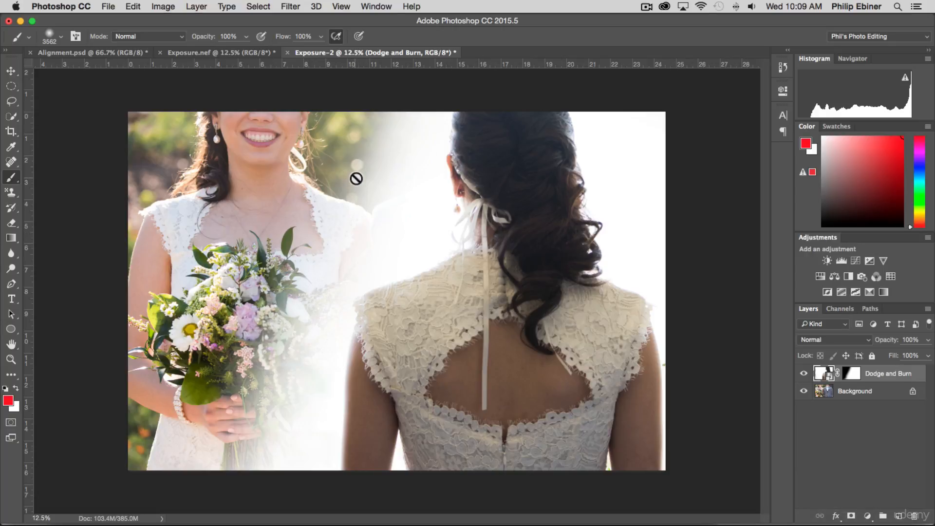
pyautogui.click(369, 158)
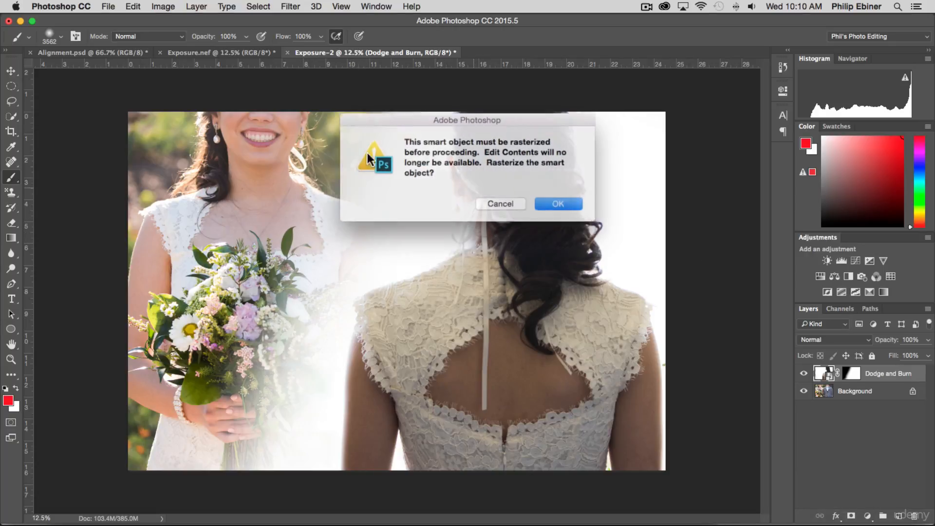
pyautogui.click(495, 204)
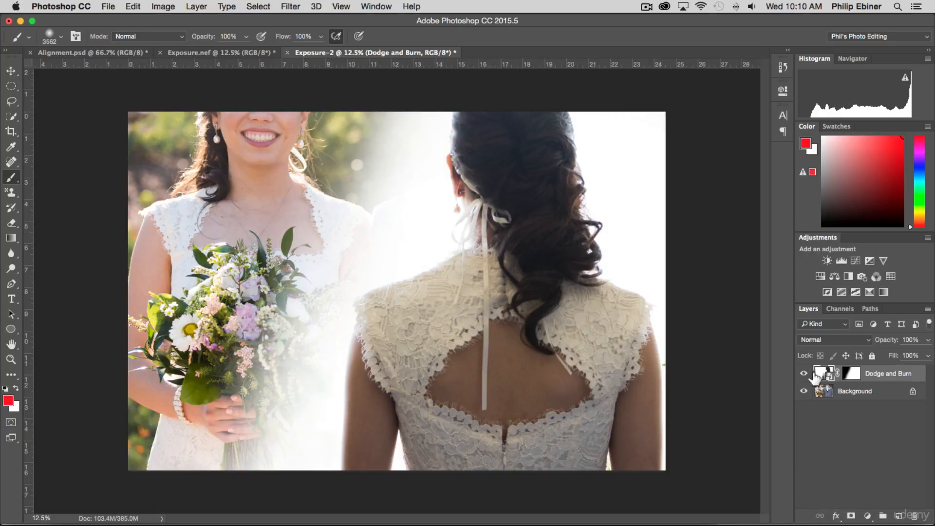
# Make the Dodge and Burn layer mask active again, and leave all layers deselected
pyautogui.click(851, 375)
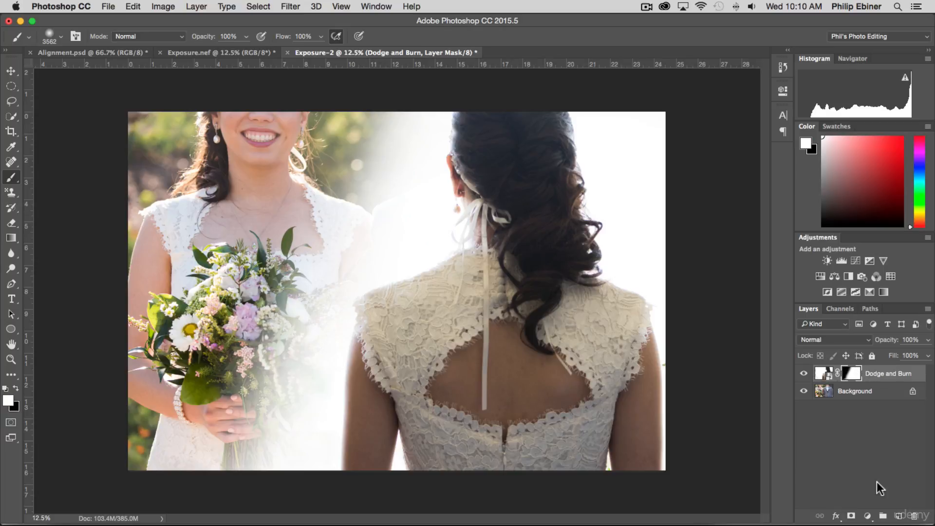
pyautogui.click(800, 402)
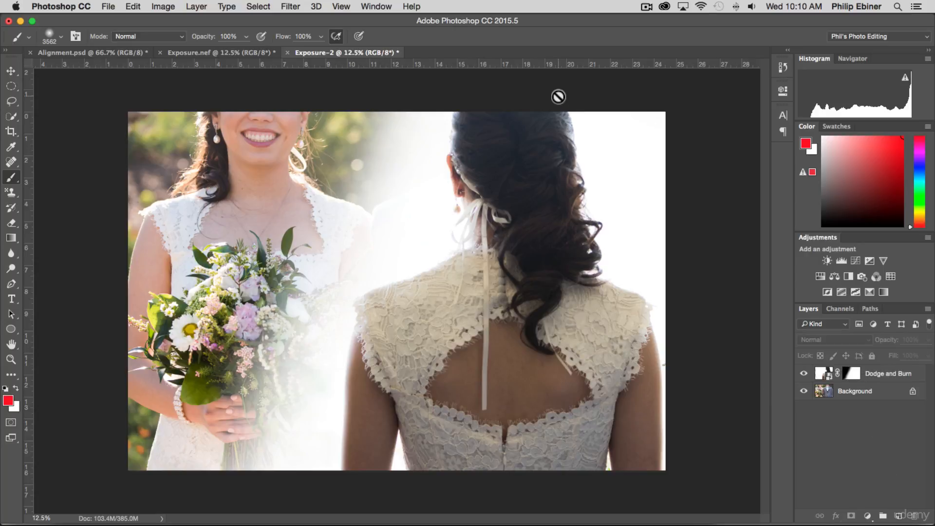